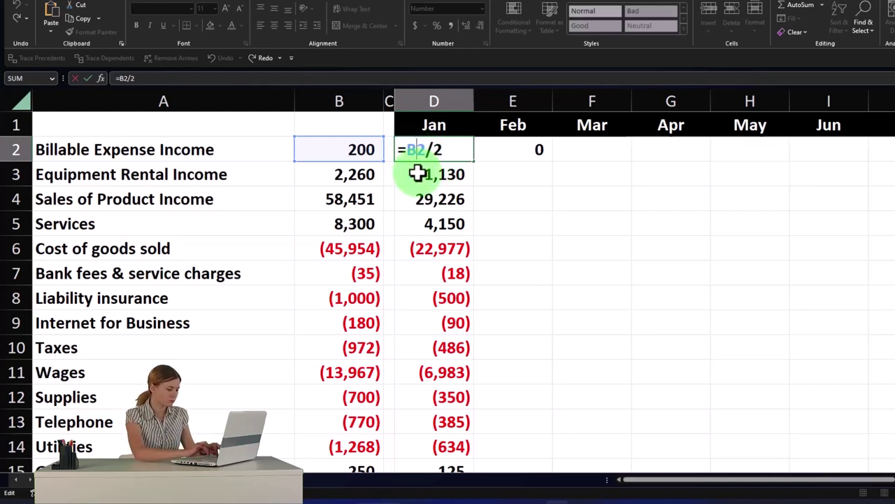
Make the B2 reference in the January billable expense formula absolute as =$B$2/2, test-copy it into E2, and clear E2.
{"action": "key", "text": "F4"}
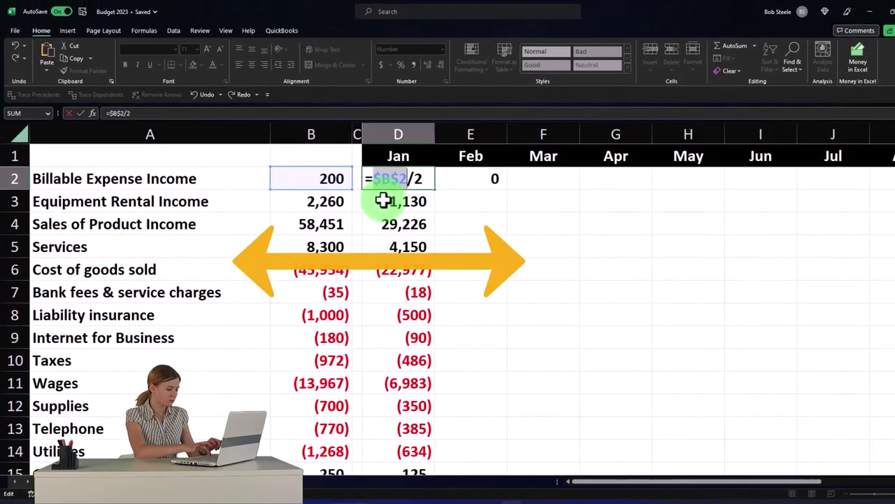
{"action": "key", "text": "Return"}
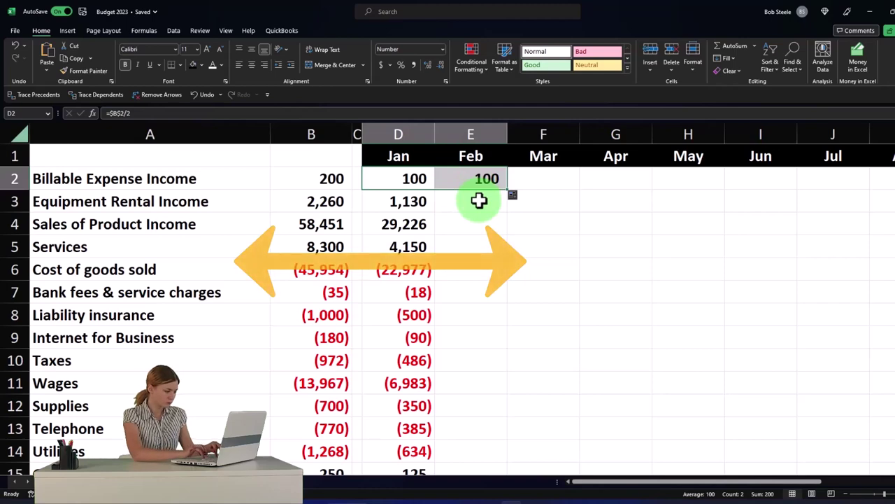
{"action": "left_click", "coordinate": [479, 183]}
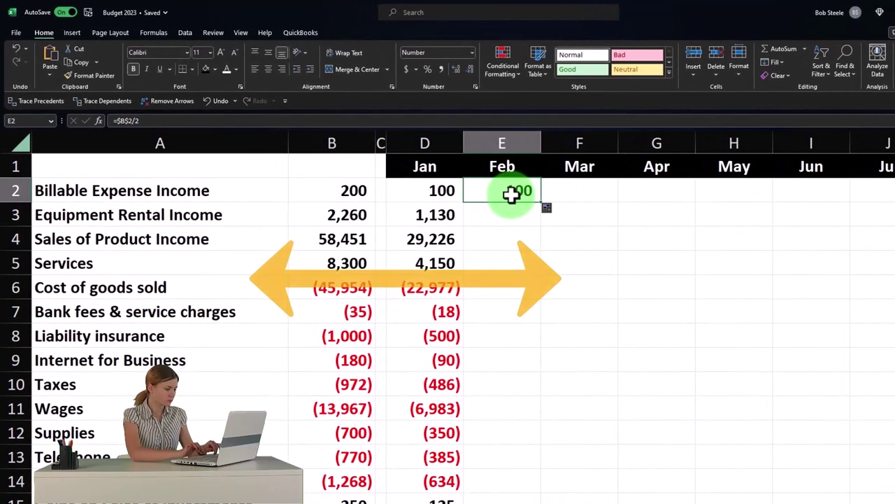
{"action": "key", "text": "Delete"}
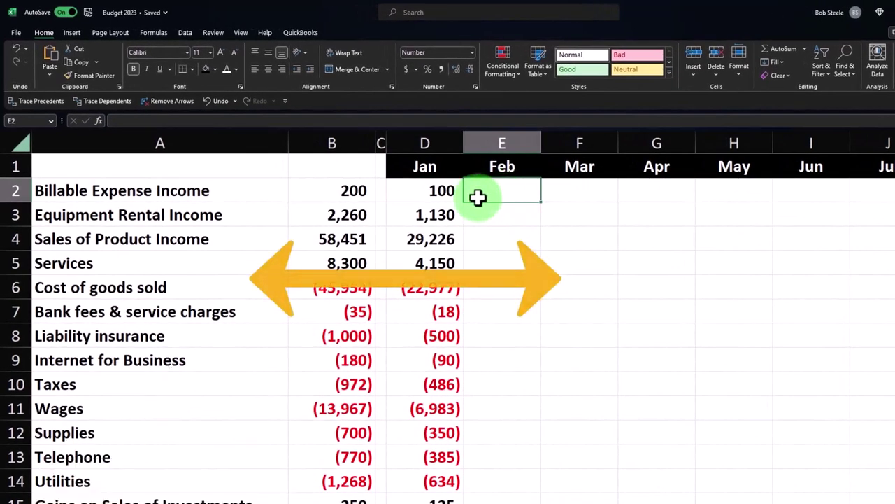
Make the B3 reference in the January equipment rental income formula absolute as =$B$3/2.
{"action": "double_click", "coordinate": [452, 214]}
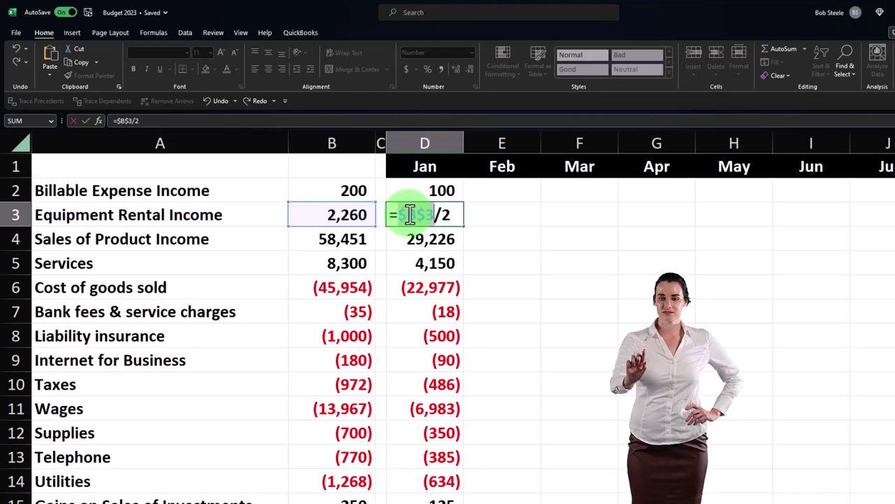
{"action": "key", "text": "Return"}
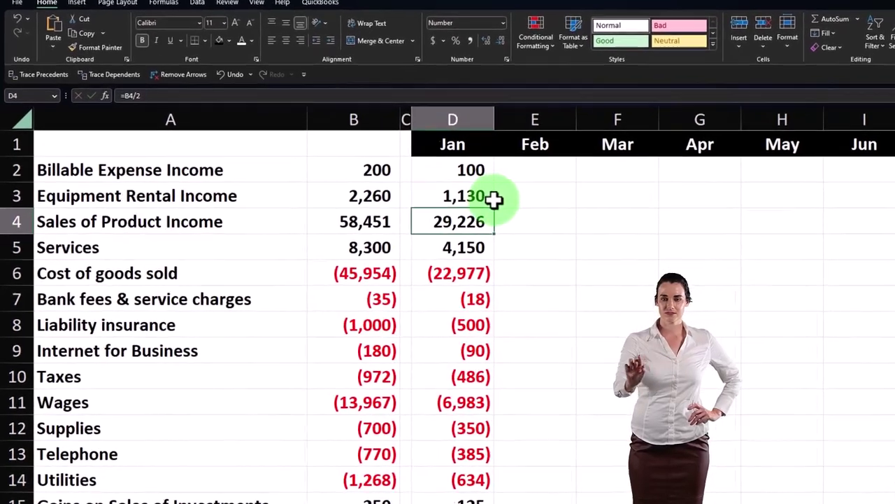
{"action": "left_click", "coordinate": [489, 197]}
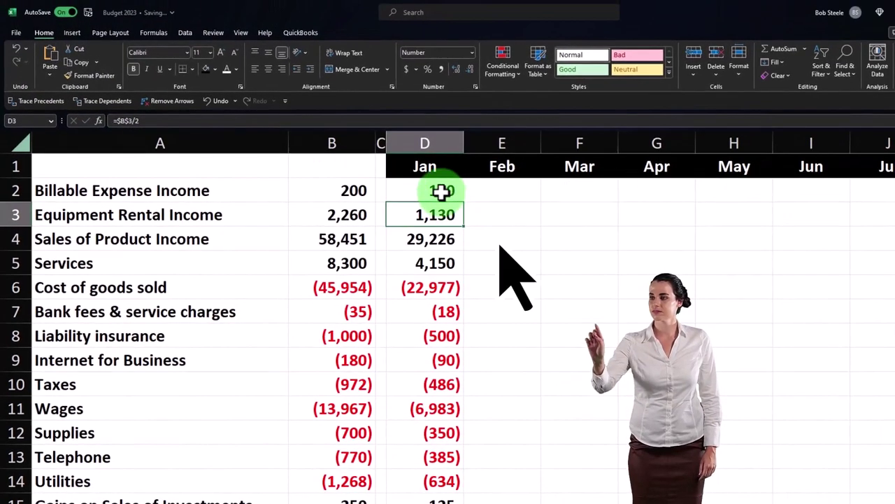
Change the January billable expense formula to lock only column B as =$B2/2, and fill it down through D5.
{"action": "double_click", "coordinate": [440, 191]}
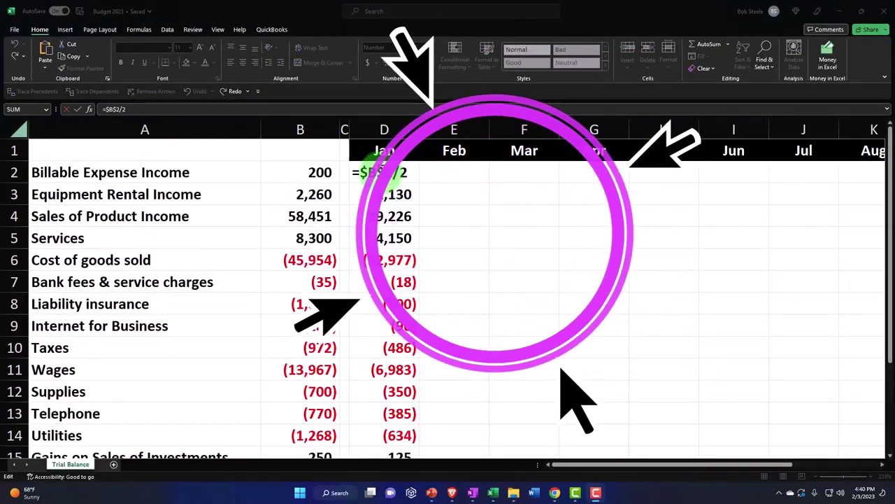
{"action": "double_click", "coordinate": [383, 174]}
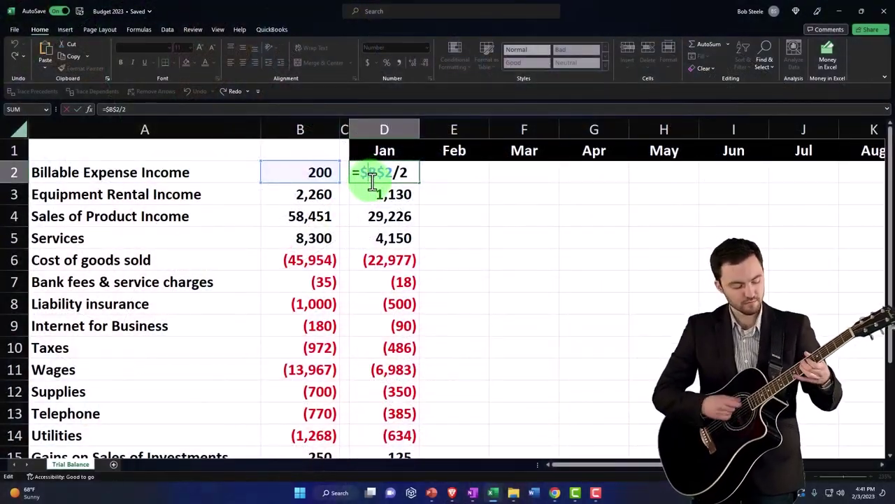
{"action": "left_click", "coordinate": [360, 172]}
{"action": "double_click", "coordinate": [381, 172]}
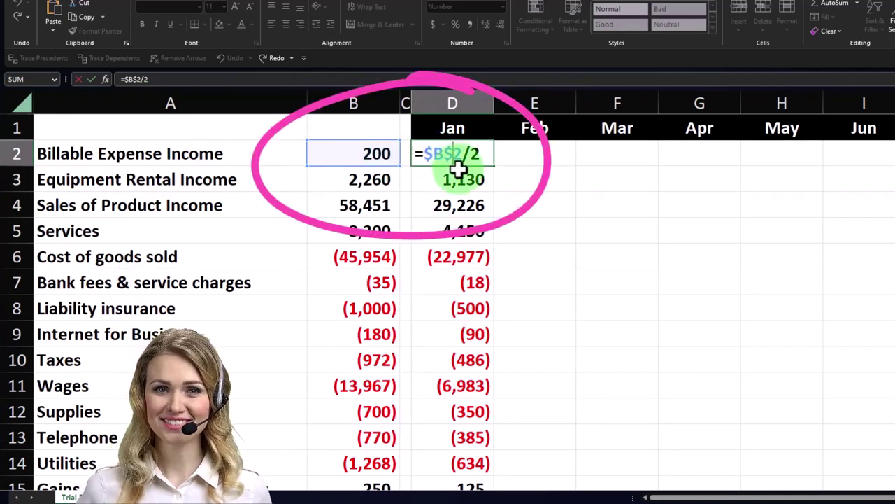
{"action": "key", "text": "F4"}
{"action": "key", "text": "F4"}
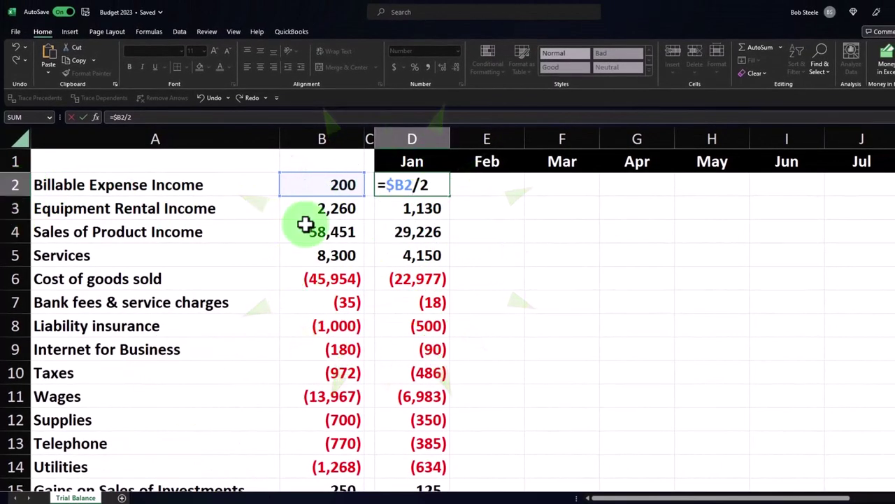
{"action": "key", "text": "Return"}
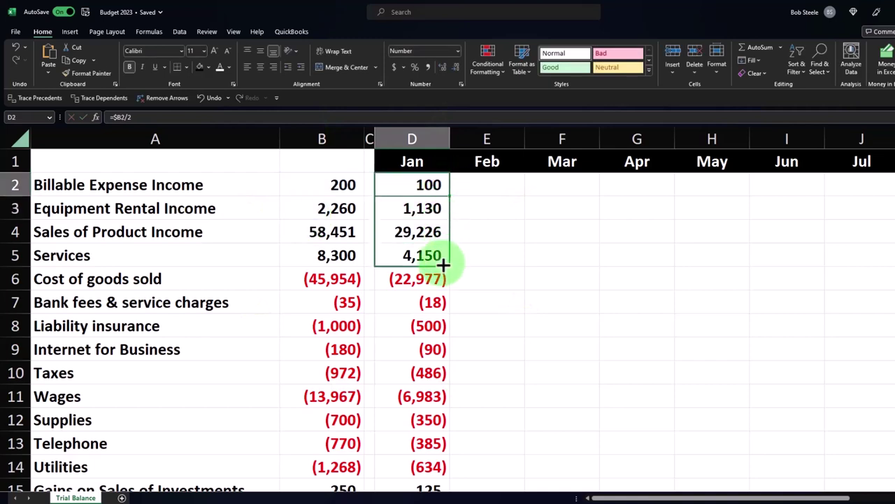
{"action": "left_click_drag", "start_coordinate": [443, 264], "coordinate": [439, 261]}
Try copying the January formulas in D2:D3 across through March, and clear the test copies from E2:F3.
{"action": "left_click", "coordinate": [429, 184]}
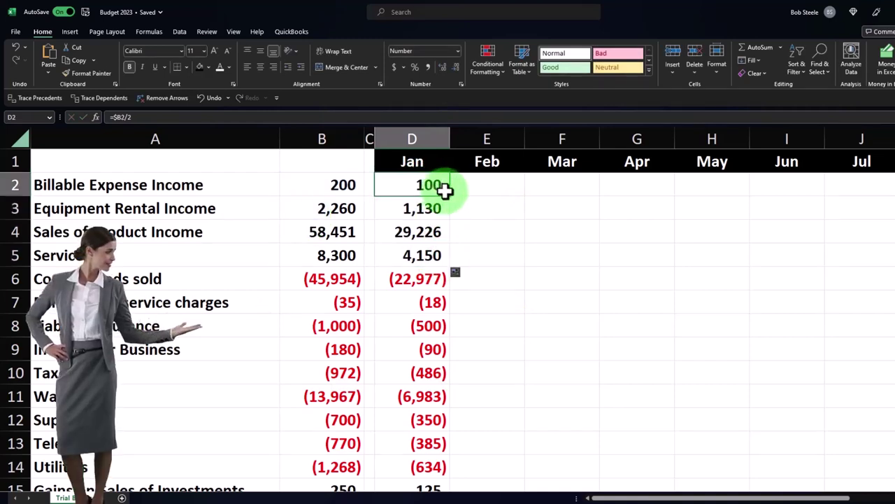
{"action": "left_click_drag", "start_coordinate": [576, 205], "coordinate": [552, 210]}
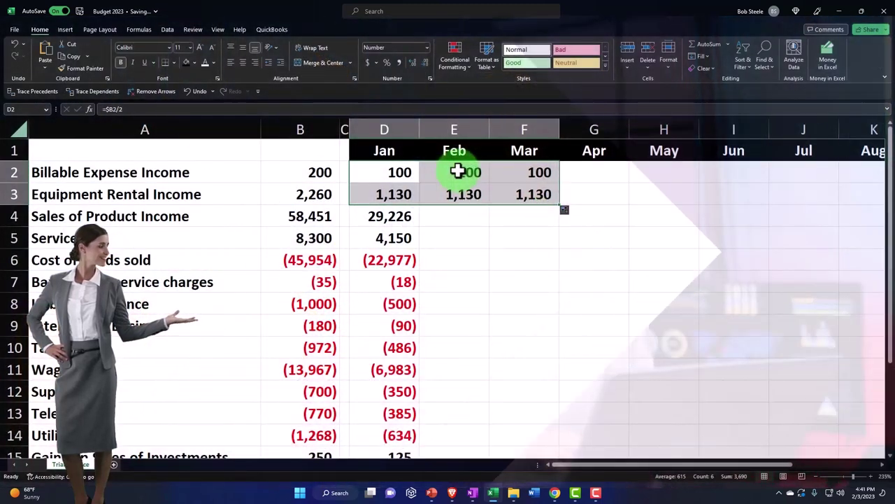
{"action": "left_click_drag", "start_coordinate": [458, 171], "coordinate": [524, 201]}
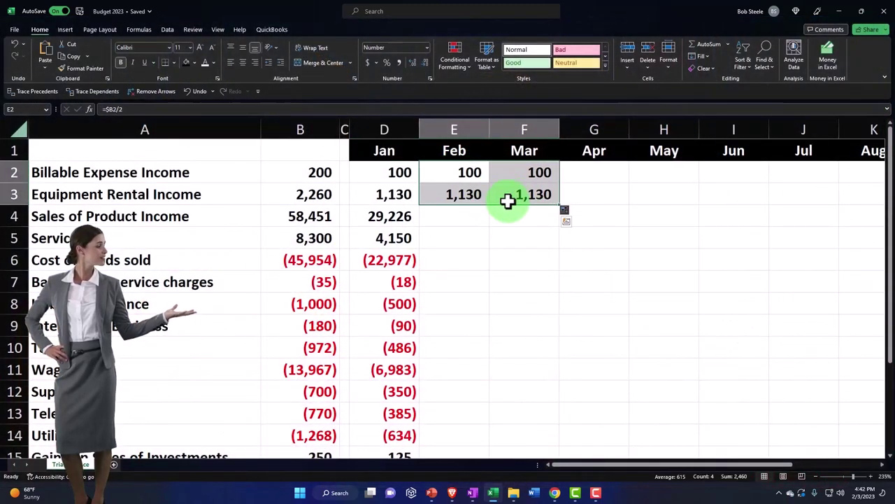
{"action": "left_click", "coordinate": [491, 246]}
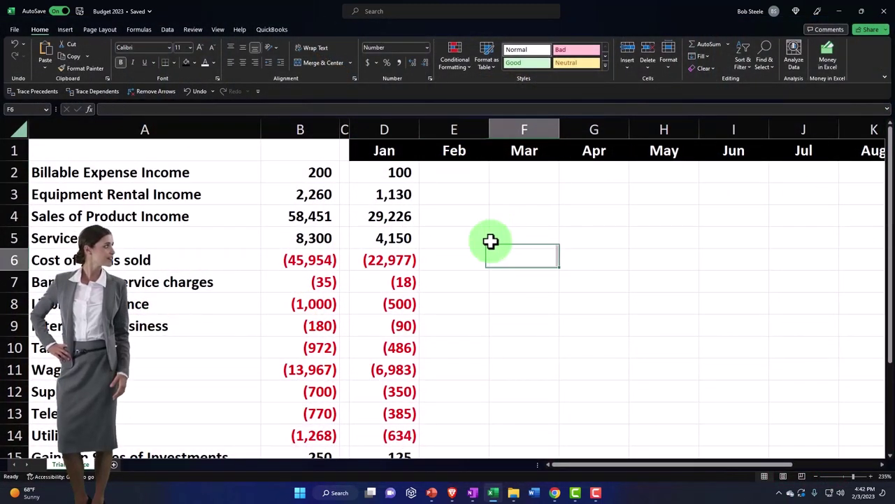
Link February's billable expense income to January with =D2, and copy the reference across through April.
{"action": "left_click", "coordinate": [458, 175]}
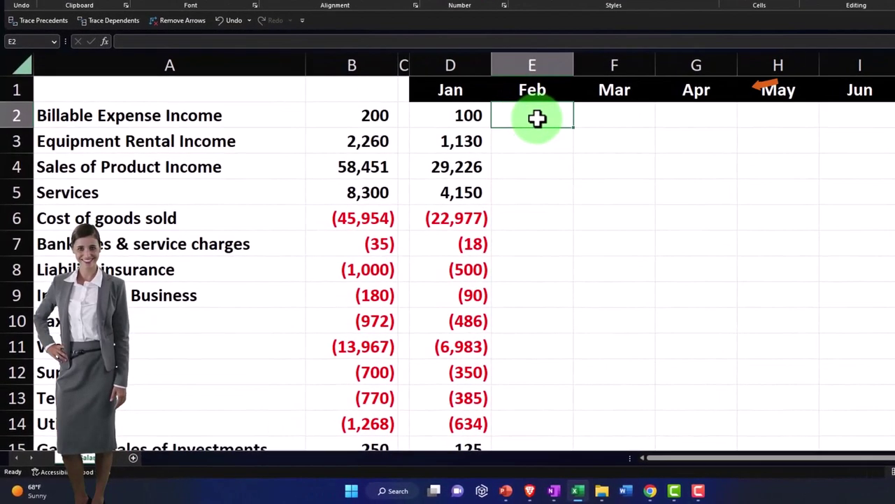
{"action": "type", "text": "="}
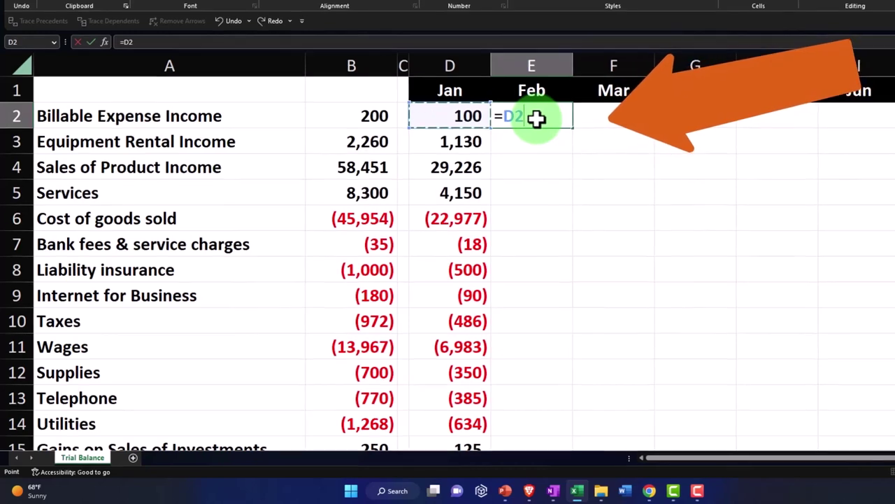
{"action": "key", "text": "Return"}
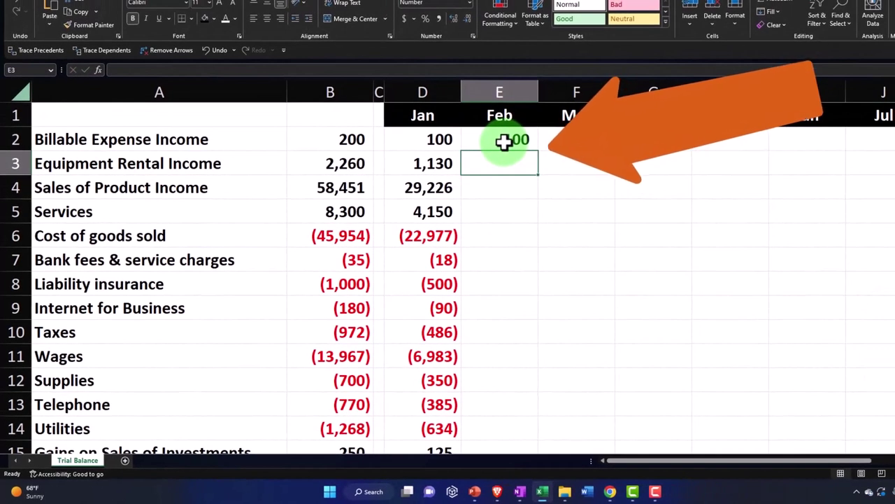
{"action": "left_click", "coordinate": [503, 141]}
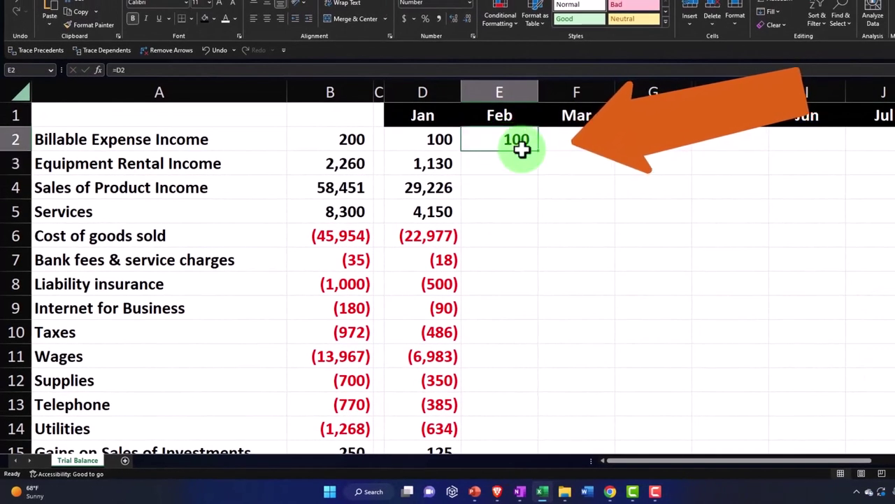
{"action": "left_click_drag", "start_coordinate": [537, 151], "coordinate": [675, 155]}
Examine the billable expense formulas in the April, March and January cells.
{"action": "double_click", "coordinate": [672, 140]}
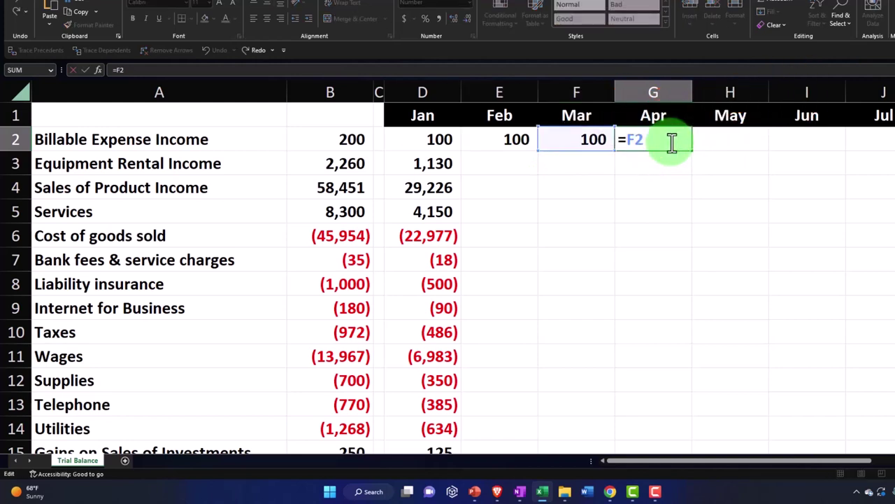
{"action": "key", "text": "Return"}
{"action": "double_click", "coordinate": [570, 140]}
{"action": "key", "text": "Return"}
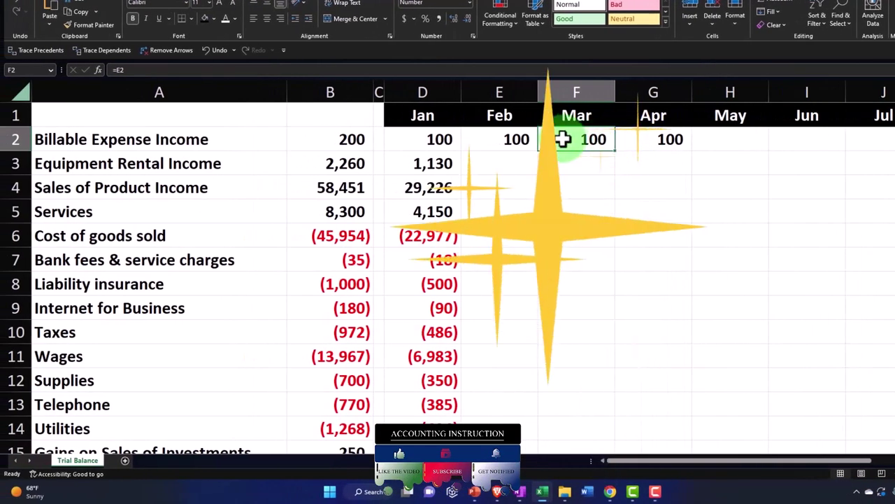
{"action": "left_click", "coordinate": [436, 138]}
{"action": "double_click", "coordinate": [437, 138]}
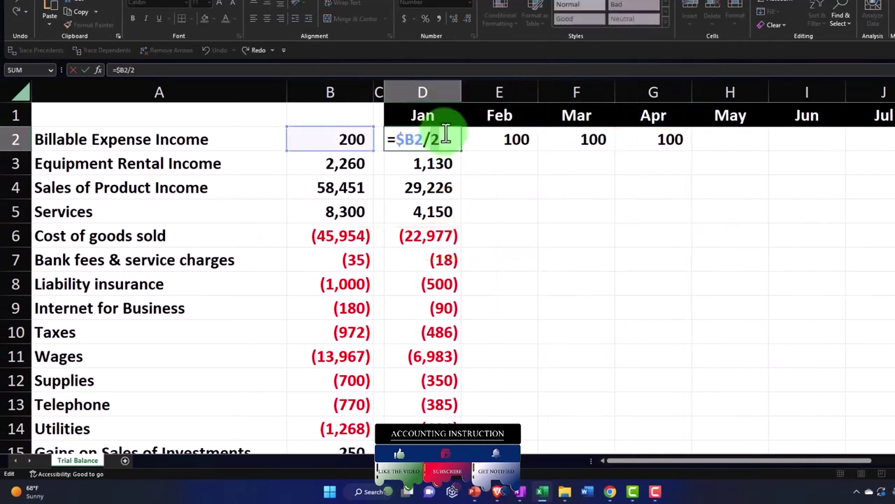
{"action": "key", "text": "Return"}
Re-enter the billable expense references to the previous month, =D2 for February and =E2 for March.
{"action": "left_click", "coordinate": [494, 138]}
{"action": "type", "text": "="}
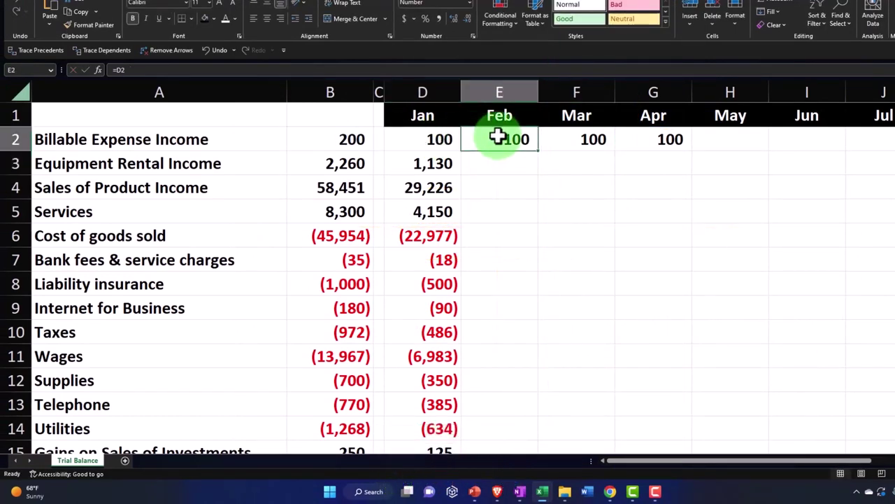
{"action": "key", "text": "Left"}
{"action": "left_click", "coordinate": [573, 136]}
{"action": "type", "text": "="}
{"action": "key", "text": "Left"}
{"action": "key", "text": "Return"}
Fill the February reference formula from E2 down to the Net Income row at E19.
{"action": "left_click", "coordinate": [519, 142]}
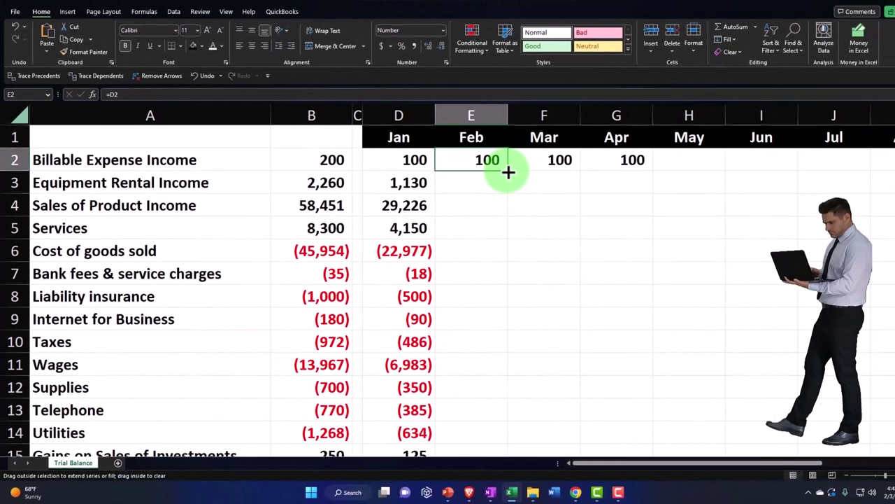
{"action": "left_click_drag", "start_coordinate": [539, 152], "coordinate": [494, 412]}
{"action": "scroll", "coordinate": [483, 364], "scroll_direction": "up", "scroll_amount": 1}
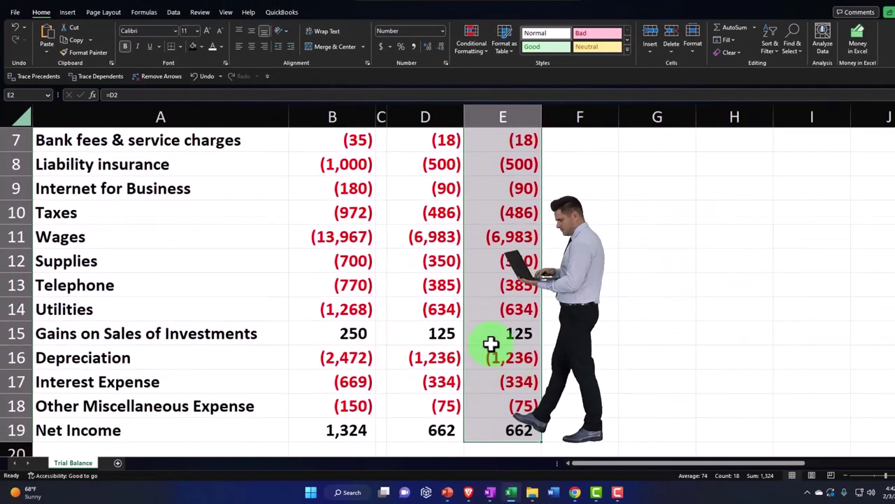
{"action": "scroll", "coordinate": [496, 343], "scroll_direction": "up", "scroll_amount": 2}
Copy the February formulas in E2:E19 across all remaining months through December in column O.
{"action": "left_click_drag", "start_coordinate": [494, 168], "coordinate": [518, 462]}
{"action": "left_click_drag", "start_coordinate": [525, 414], "coordinate": [766, 417]}
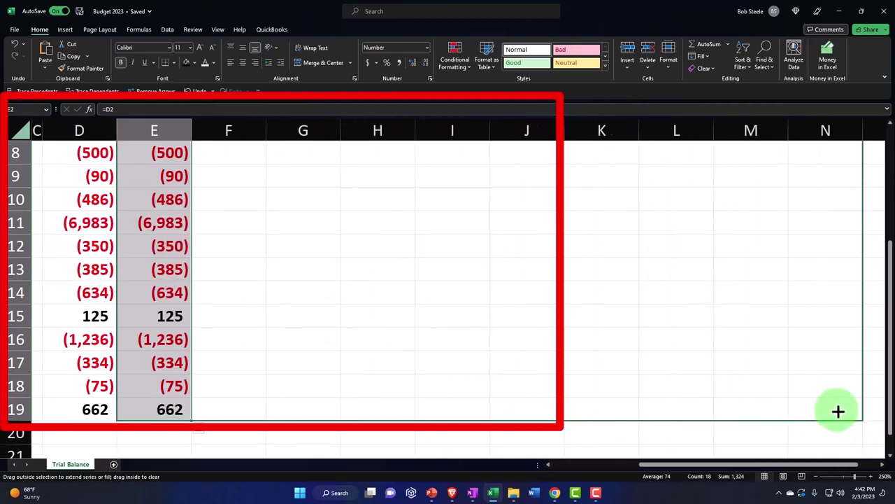
{"action": "left_click_drag", "start_coordinate": [838, 411], "coordinate": [707, 376]}
{"action": "scroll", "coordinate": [706, 376], "scroll_direction": "down", "scroll_amount": 2}
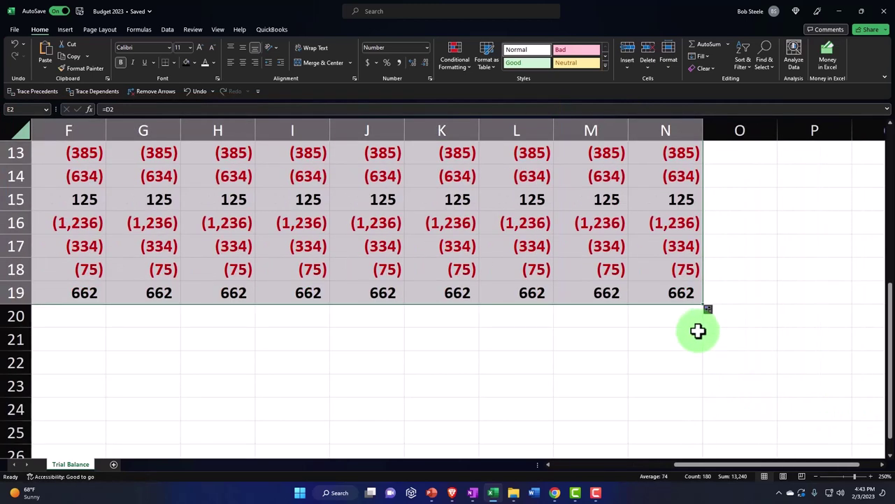
{"action": "left_click_drag", "start_coordinate": [703, 306], "coordinate": [734, 323]}
{"action": "scroll", "coordinate": [723, 321], "scroll_direction": "up", "scroll_amount": 4}
Trace the billable expense references in row 2 from December back to the January formula and its source amount.
{"action": "left_click", "coordinate": [713, 175]}
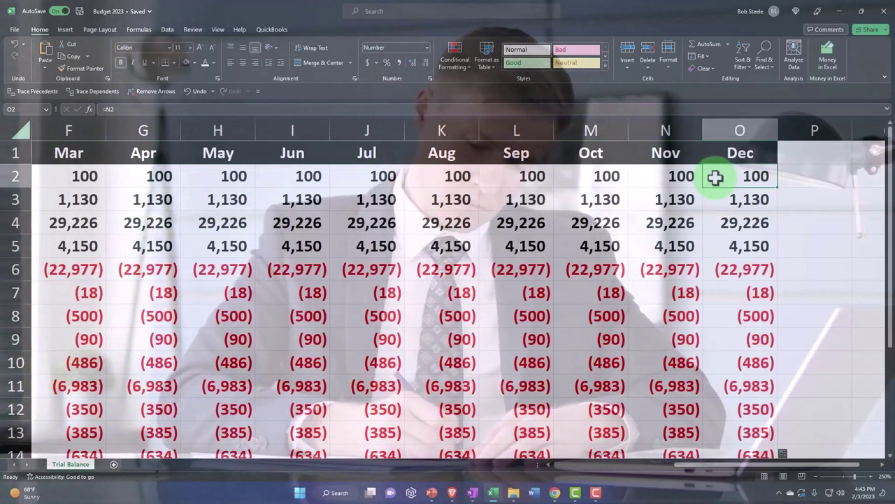
{"action": "key", "text": "Left"}
{"action": "key", "text": "ctrl+Left"}
{"action": "key", "text": "ctrl+Left"}
{"action": "key", "text": "Left"}
{"action": "key", "text": "Right"}
{"action": "key", "text": "Right"}
{"action": "key", "text": "Right"}
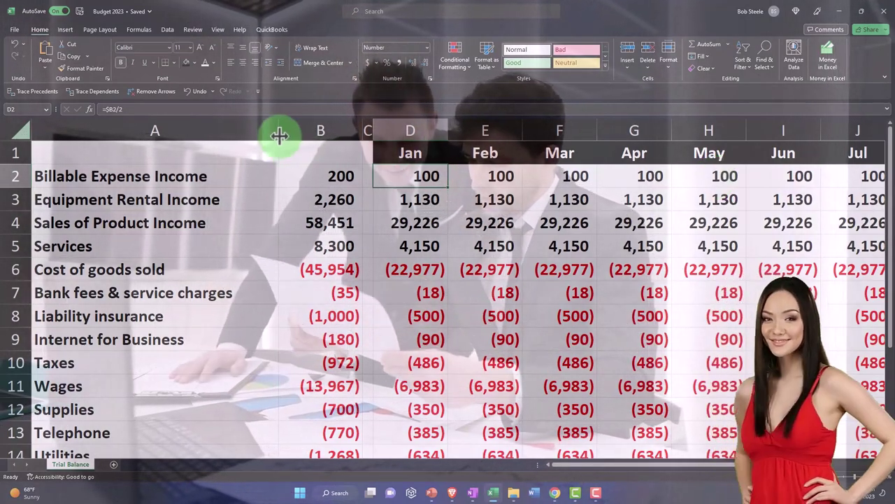
Narrow column A slightly and shade the source amounts in B2:B19 with the lightest green theme fill.
{"action": "left_click_drag", "start_coordinate": [276, 132], "coordinate": [253, 132]}
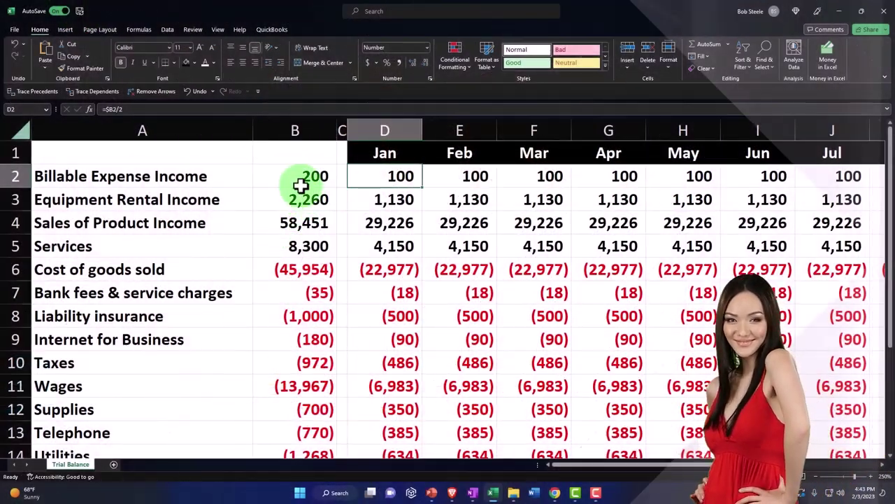
{"action": "left_click", "coordinate": [296, 176]}
{"action": "left_click_drag", "start_coordinate": [295, 176], "coordinate": [300, 409]}
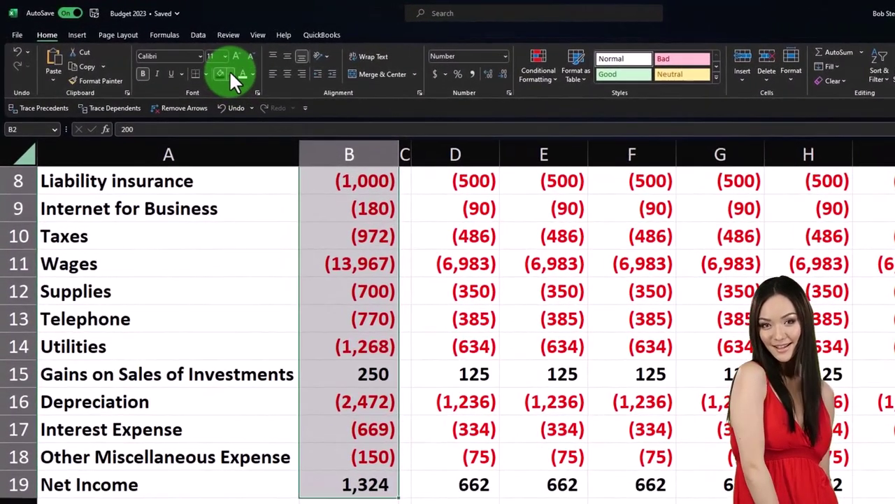
{"action": "left_click", "coordinate": [194, 61]}
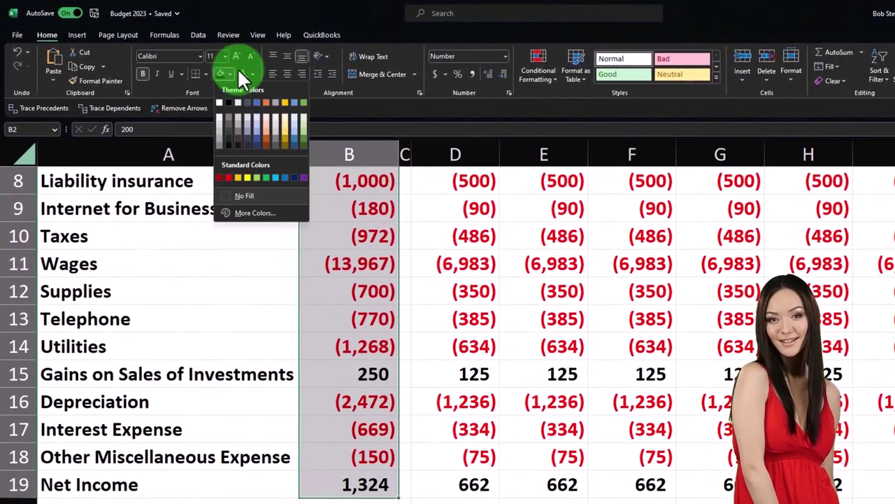
{"action": "left_click", "coordinate": [303, 117]}
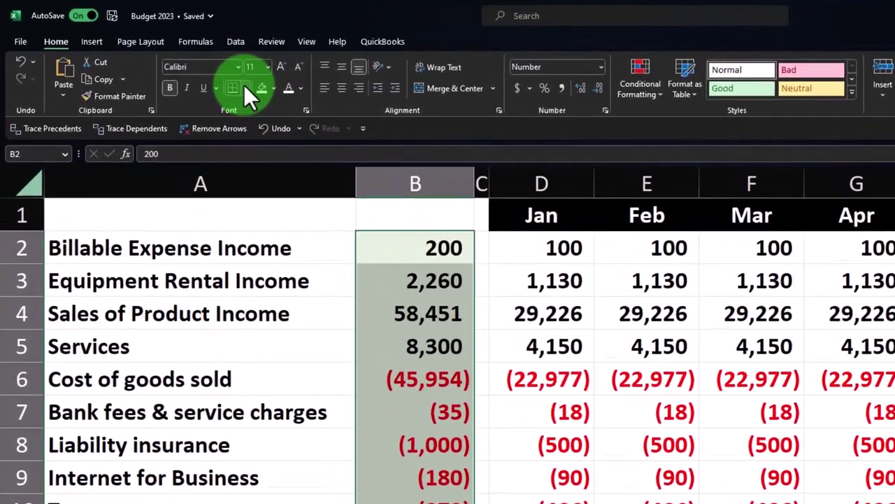
Apply all borders to the shaded source amounts in B2:B19.
{"action": "left_click", "coordinate": [212, 77]}
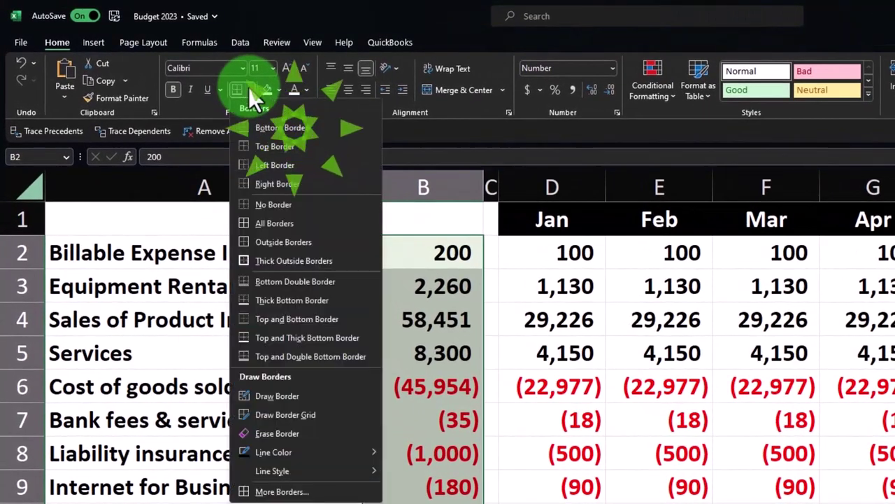
{"action": "left_click", "coordinate": [253, 222]}
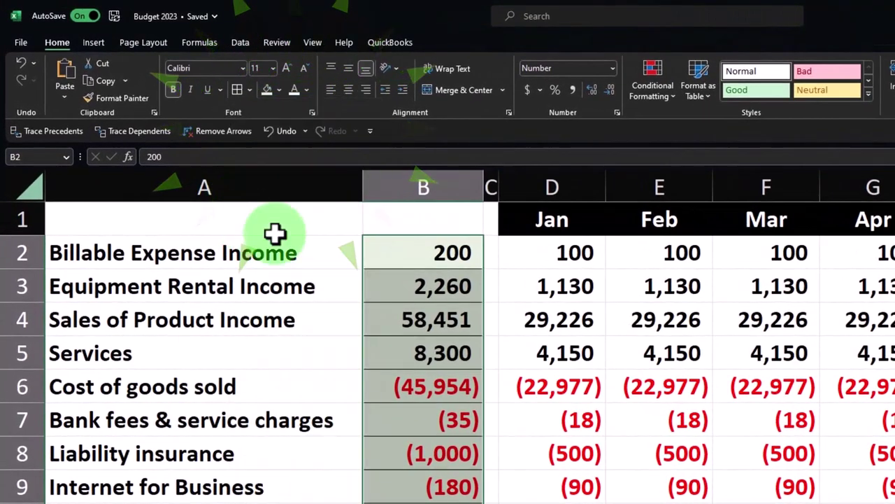
{"action": "left_click", "coordinate": [439, 381]}
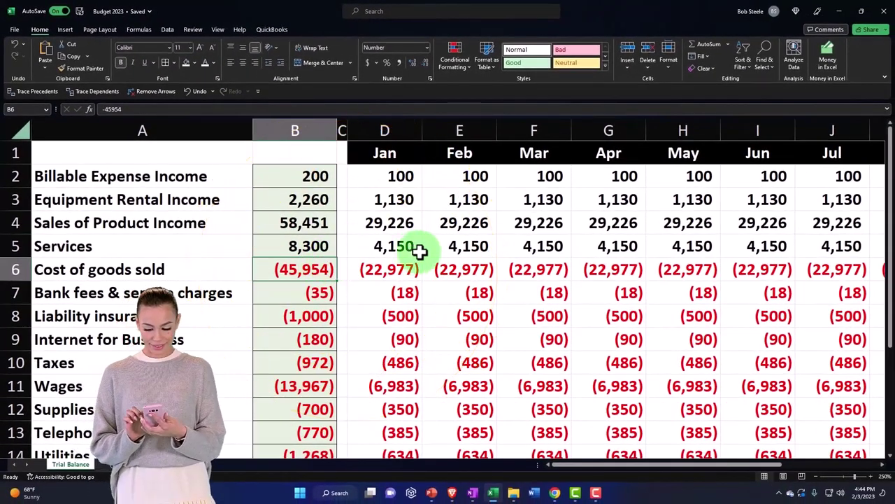
Replace the January Net Income formula in D19 with =SUM(D2:D18).
{"action": "key", "text": "alt+Tab"}
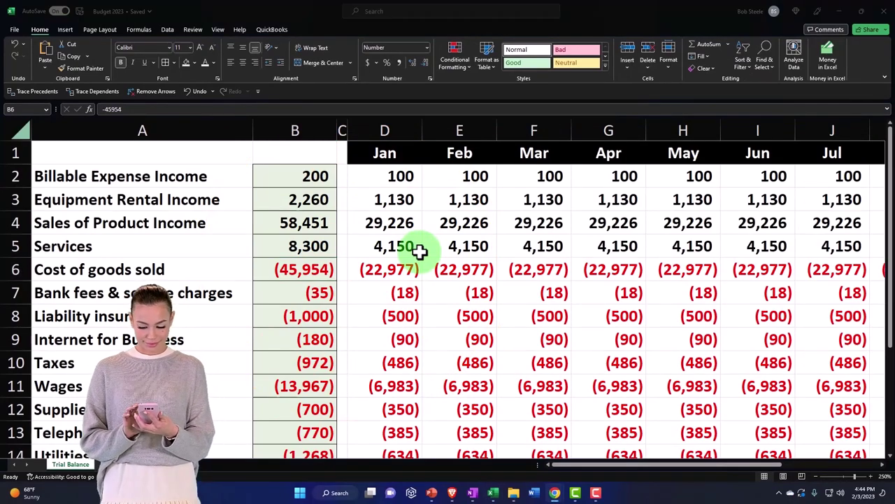
{"action": "scroll", "coordinate": [300, 246], "scroll_direction": "down", "scroll_amount": 3}
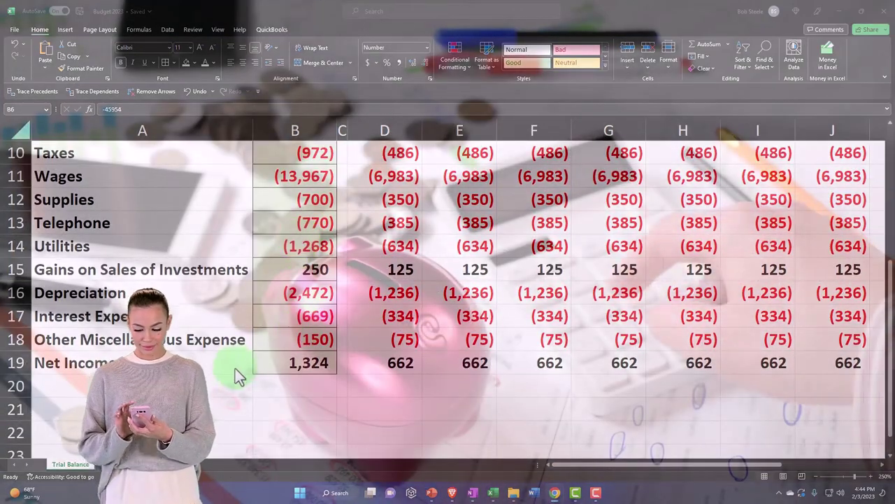
{"action": "key", "text": "alt+Tab"}
{"action": "left_click", "coordinate": [395, 344]}
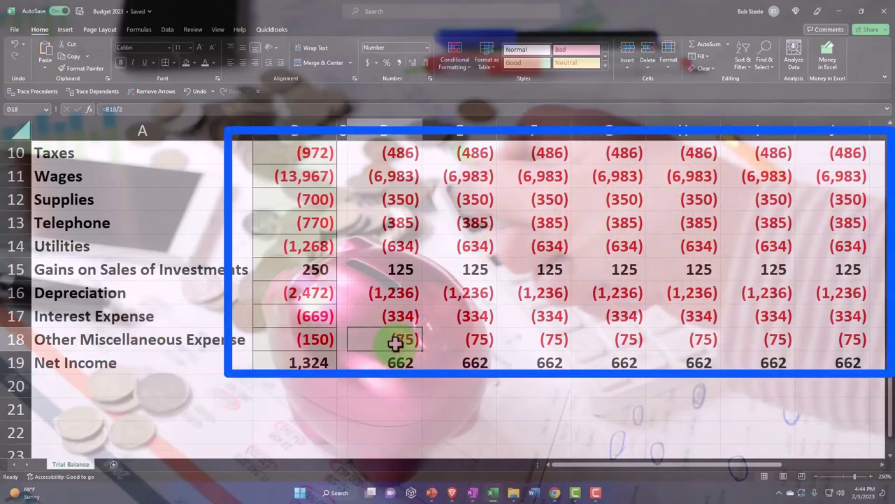
{"action": "type", "text": "=B18/2"}
{"action": "key", "text": "Return"}
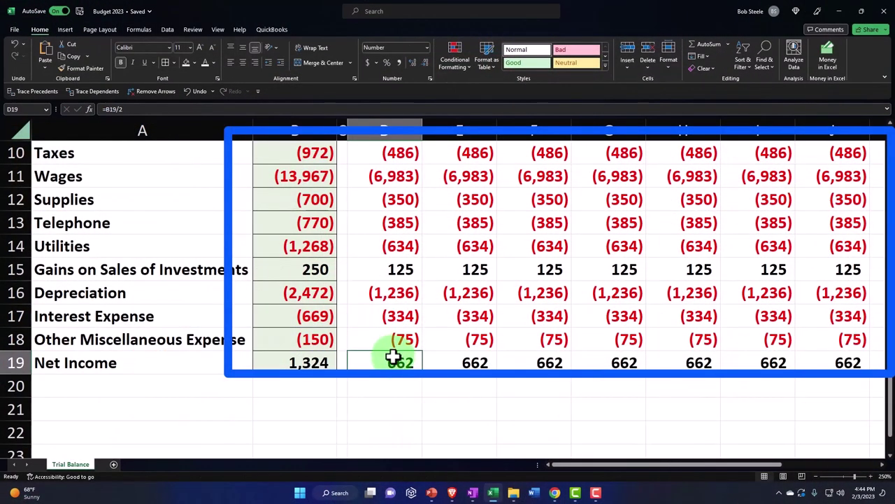
{"action": "key", "text": "Return"}
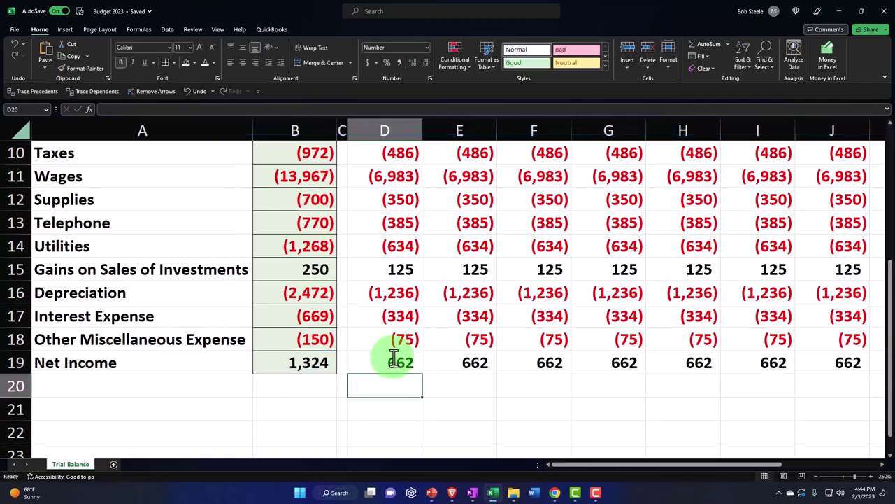
{"action": "type", "text": "=sum("}
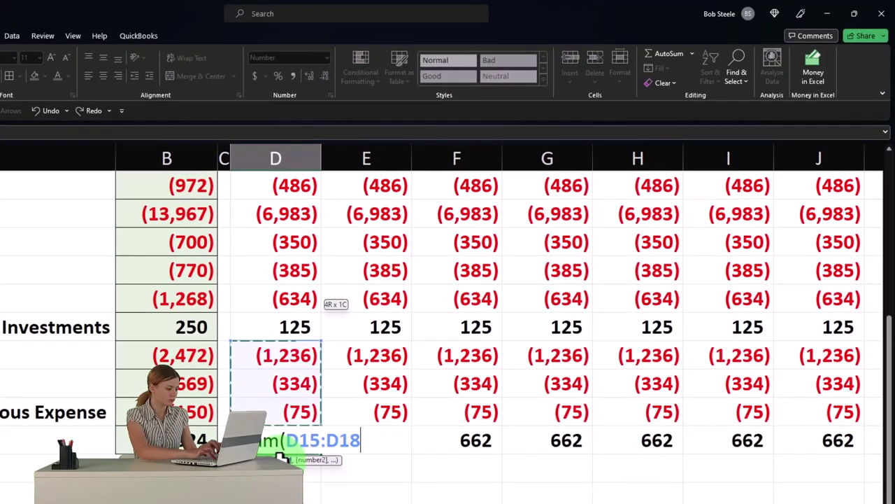
{"action": "key", "text": "Return"}
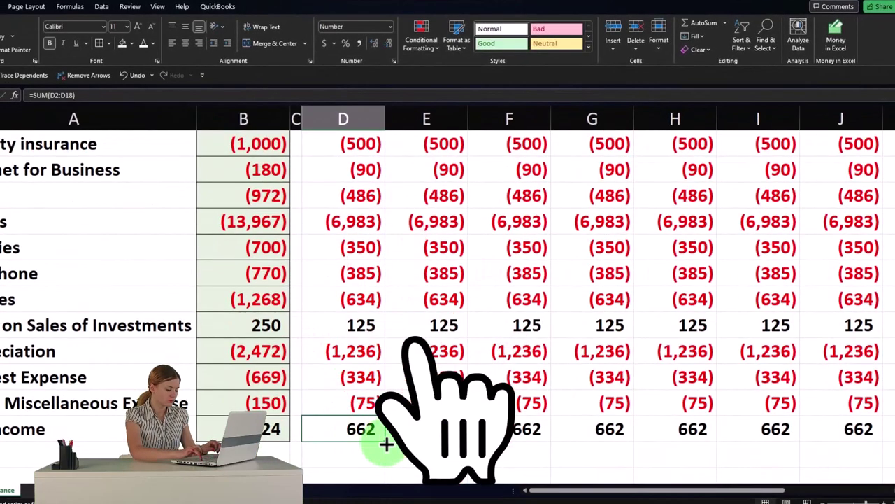
Copy the Net Income sum from D19 across to December in O19, and underline the Other Miscellaneous Expense amounts in row 18.
{"action": "left_click_drag", "start_coordinate": [384, 442], "coordinate": [770, 443]}
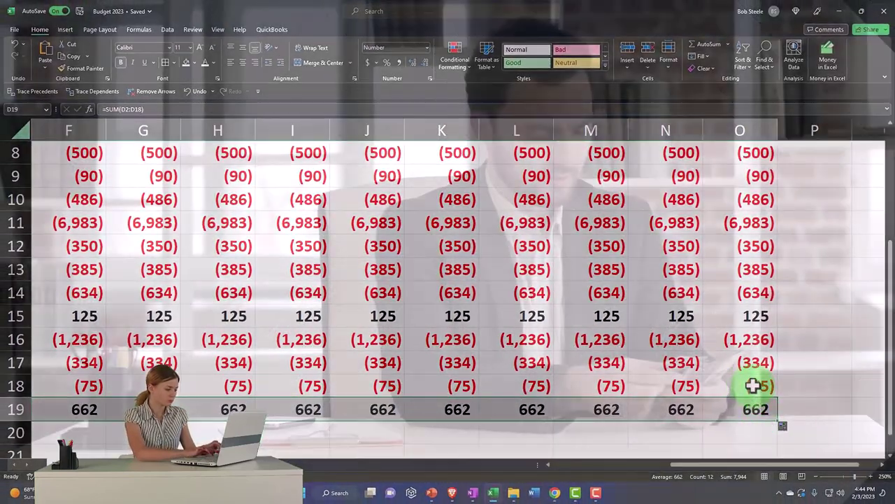
{"action": "left_click_drag", "start_coordinate": [751, 386], "coordinate": [378, 388]}
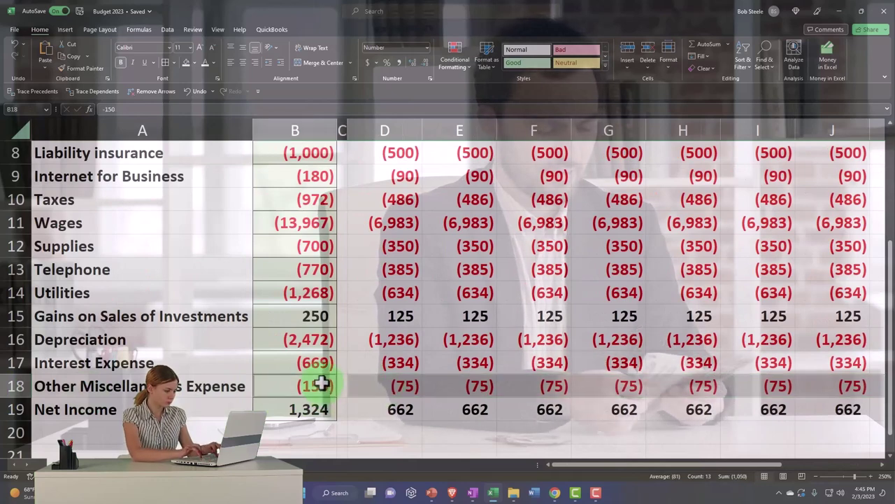
{"action": "left_click", "coordinate": [521, 394]}
Enter the heading Total in P1, beside the December column.
{"action": "key", "text": "Right"}
{"action": "key", "text": "Right"}
{"action": "key", "text": "Right"}
{"action": "key", "text": "Right"}
{"action": "key", "text": "Right"}
{"action": "key", "text": "Right"}
{"action": "key", "text": "Right"}
{"action": "key", "text": "Right"}
{"action": "key", "text": "Right"}
{"action": "key", "text": "Right"}
{"action": "key", "text": "Right"}
{"action": "scroll", "coordinate": [521, 395], "scroll_direction": "up", "scroll_amount": 3}
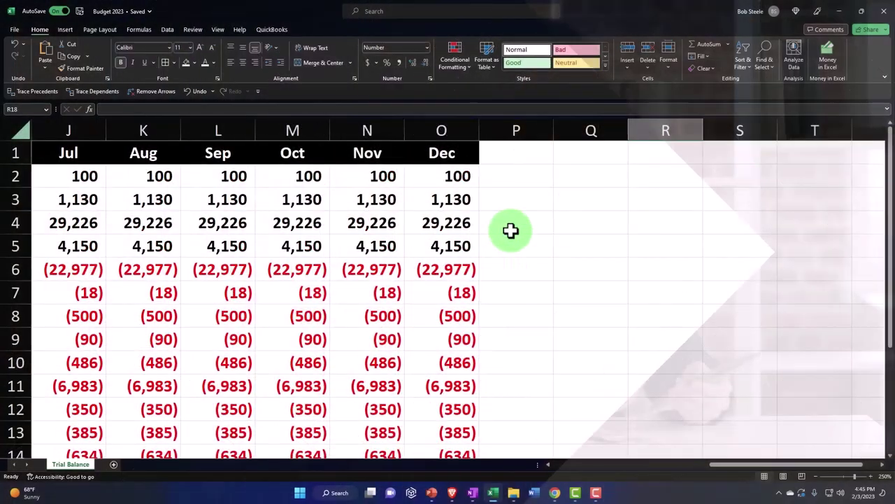
{"action": "left_click", "coordinate": [510, 160]}
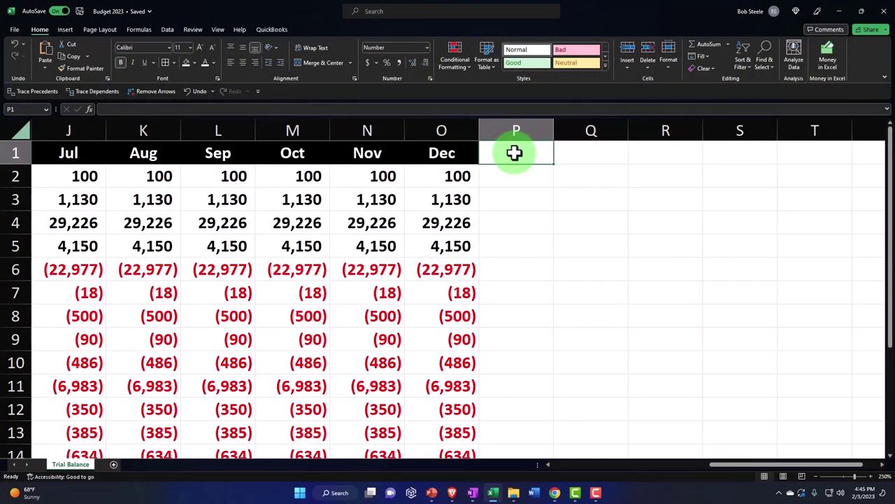
{"action": "type", "text": "To"}
{"action": "type", "text": "rt"}
{"action": "key", "text": "BackSpace"}
{"action": "key", "text": "BackSpace"}
{"action": "key", "text": "BackSpace"}
{"action": "type", "text": "otal"}
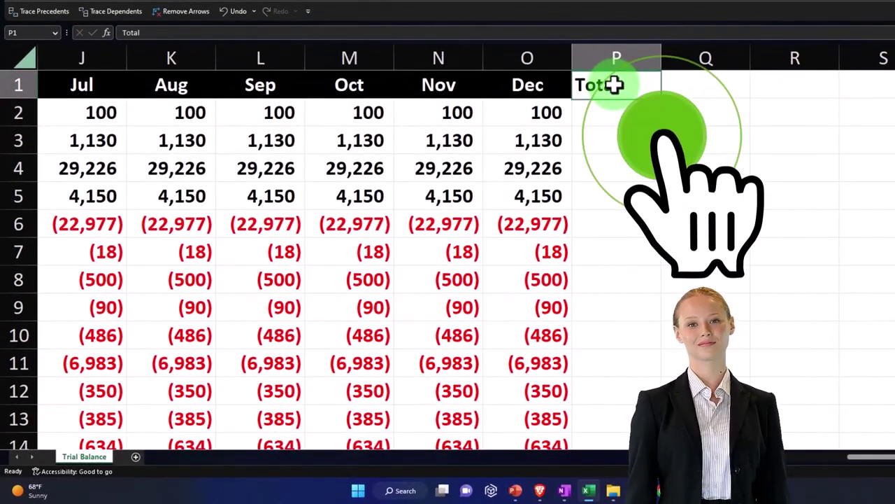
Copy the black header formatting from the Dec cell O1 to the Total heading in P1.
{"action": "left_click", "coordinate": [552, 85]}
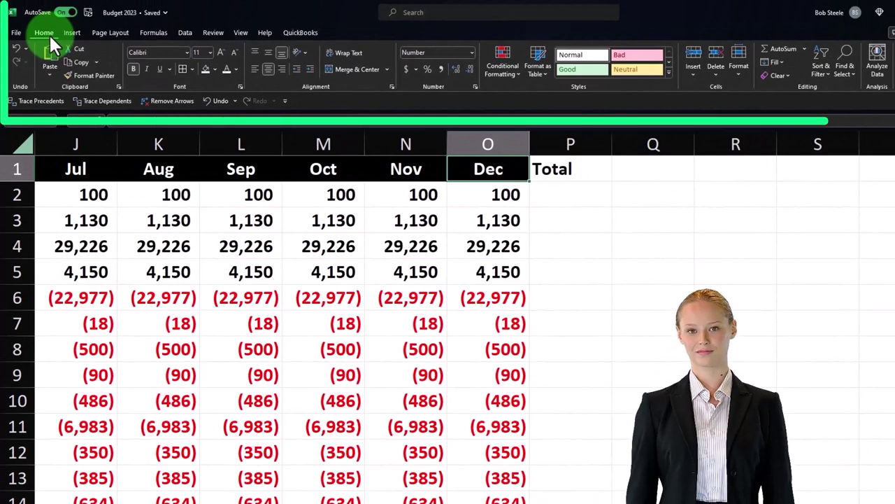
{"action": "left_click", "coordinate": [78, 74]}
{"action": "left_click", "coordinate": [570, 166]}
Sum the January-to-December billable expense income in P2 with =SUM(D2:O2).
{"action": "left_click", "coordinate": [573, 195]}
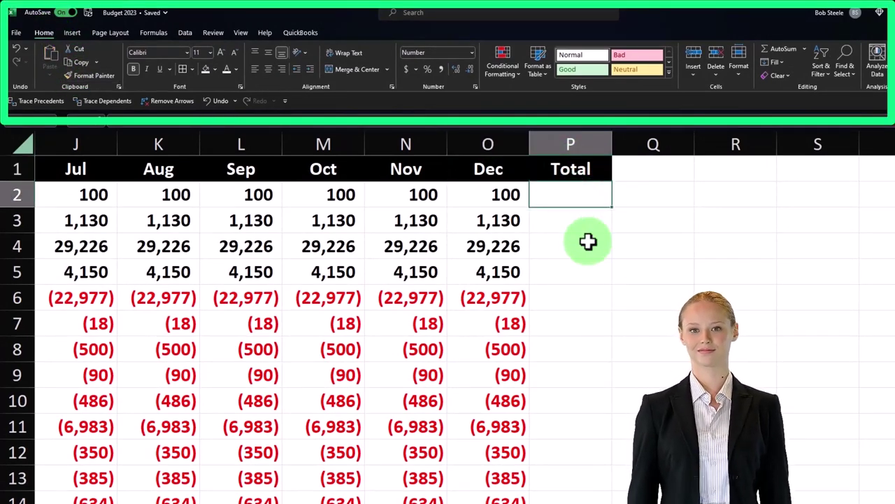
{"action": "type", "text": "=sum(L2:O2"}
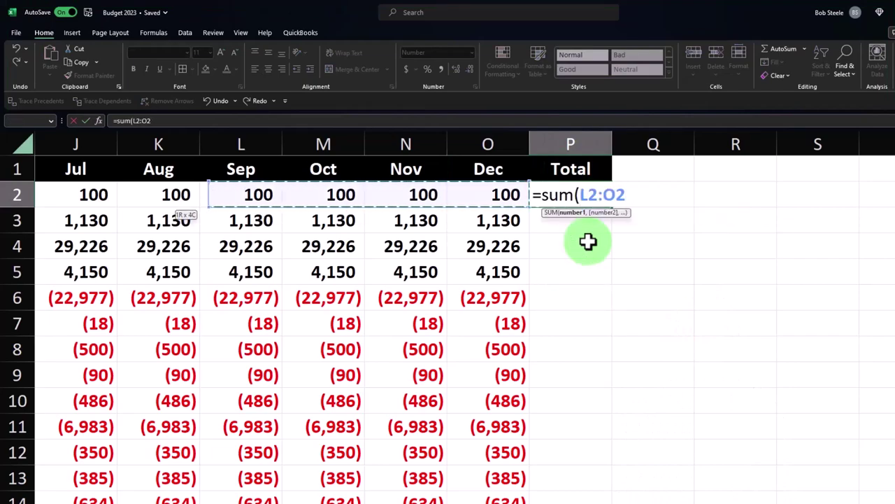
{"action": "key", "text": "shift+Left"}
{"action": "key", "text": "shift+Left"}
{"action": "key", "text": "shift+Left"}
{"action": "key", "text": "shift+Left"}
{"action": "key", "text": "shift+Left"}
{"action": "key", "text": "shift+Left"}
{"action": "key", "text": "shift+Left"}
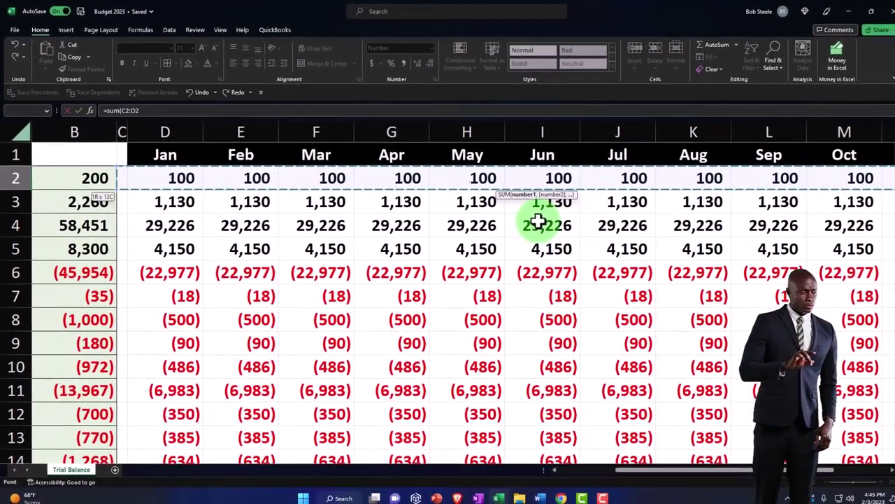
{"action": "key", "text": "shift+Right"}
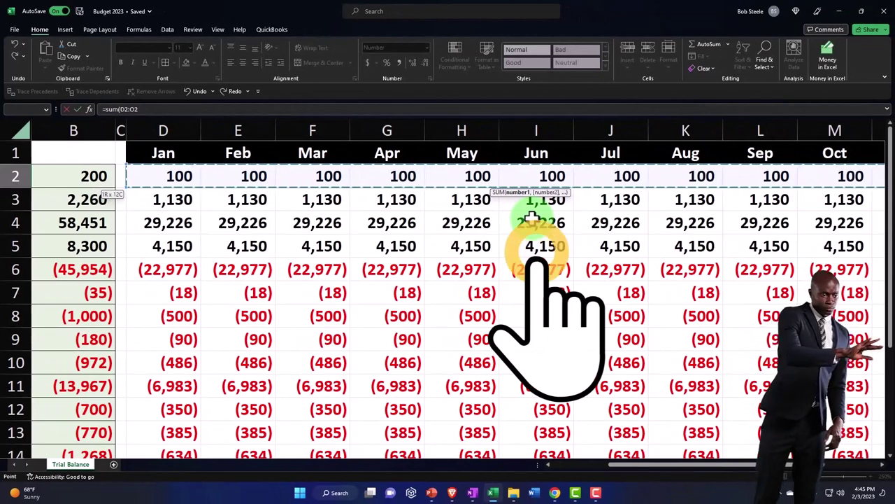
{"action": "key", "text": "Return"}
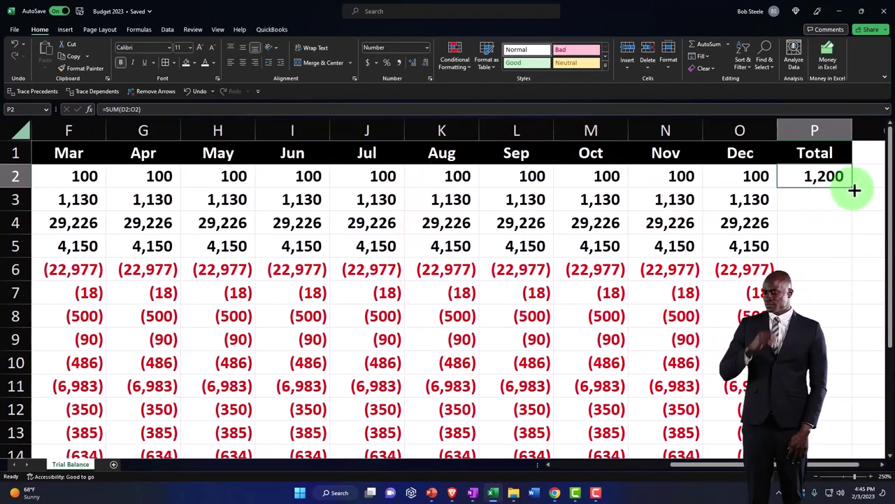
Fill the annual total formula from P2 down to the Net Income row at P19.
{"action": "mouse_move", "coordinate": [857, 436]}
{"action": "left_mouse_down"}
{"action": "mouse_move", "coordinate": [855, 473]}
{"action": "mouse_move", "coordinate": [848, 428]}
{"action": "left_mouse_up"}
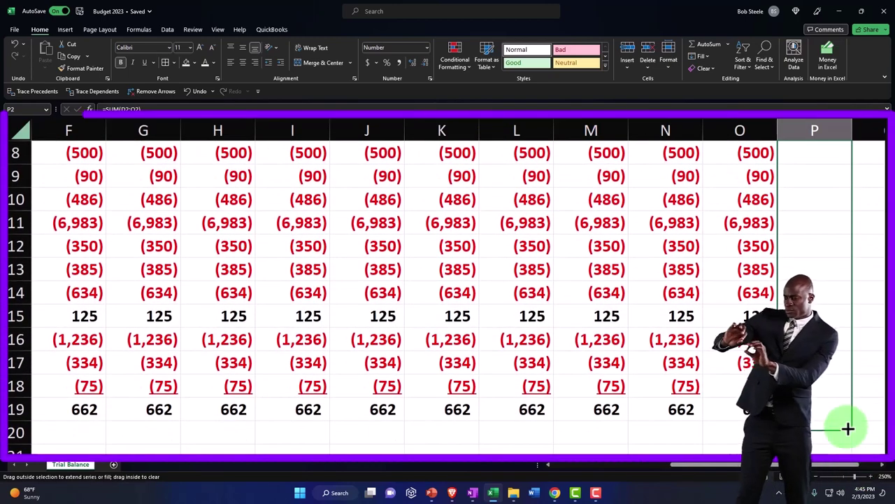
{"action": "left_click_drag", "start_coordinate": [842, 394], "coordinate": [843, 394]}
Underline the Other Miscellaneous Expense total in P18 and copy the Net Income sum from O19 into P19.
{"action": "left_click", "coordinate": [839, 388]}
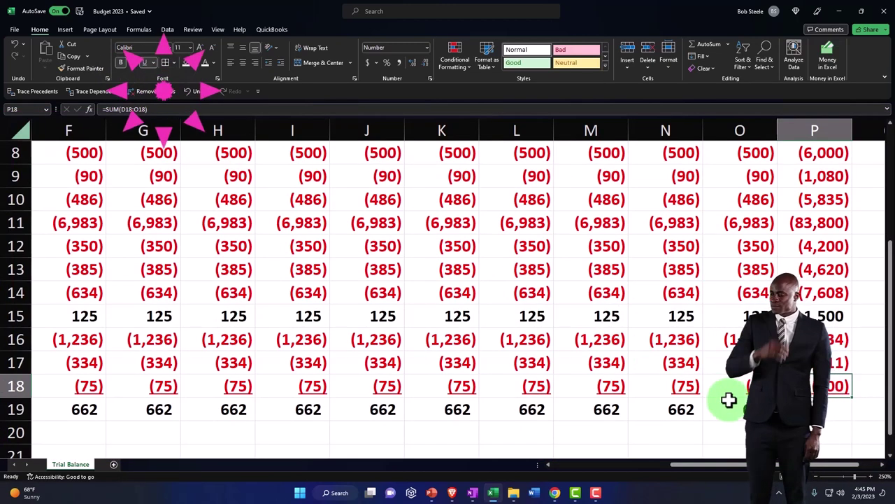
{"action": "left_click", "coordinate": [770, 414]}
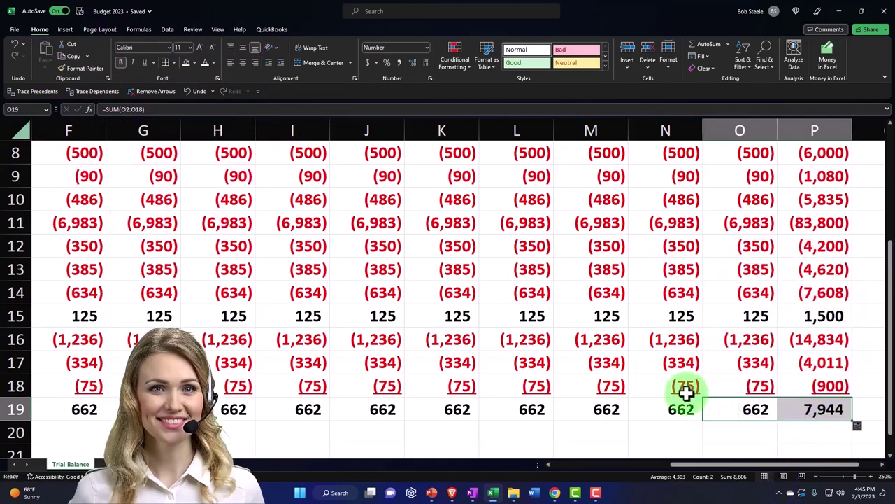
Examine the Sales of Product Income row from the later months back to the January amount and its source data.
{"action": "scroll", "coordinate": [682, 383], "scroll_direction": "up", "scroll_amount": 3}
{"action": "left_click", "coordinate": [343, 222]}
{"action": "key", "text": "Left"}
{"action": "key", "text": "Left"}
{"action": "key", "text": "Left"}
{"action": "key", "text": "Left"}
{"action": "key", "text": "Left"}
{"action": "key", "text": "Left"}
{"action": "key", "text": "Left"}
{"action": "key", "text": "Left"}
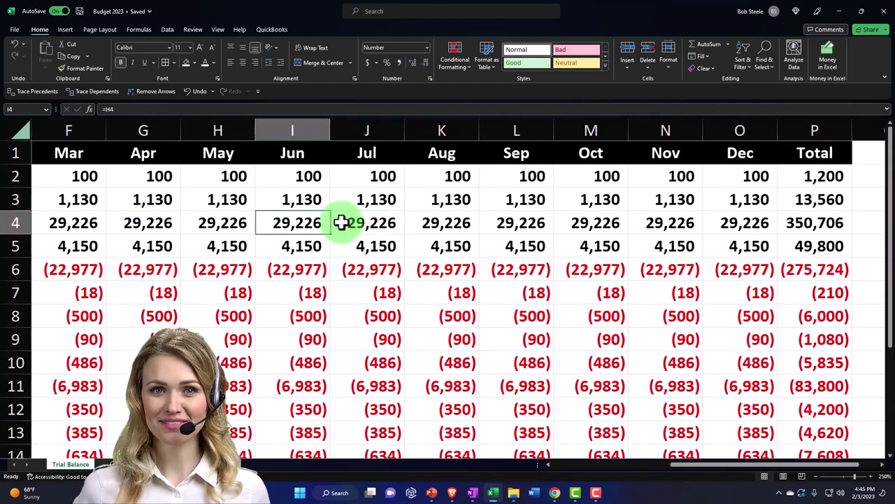
{"action": "key", "text": "Right"}
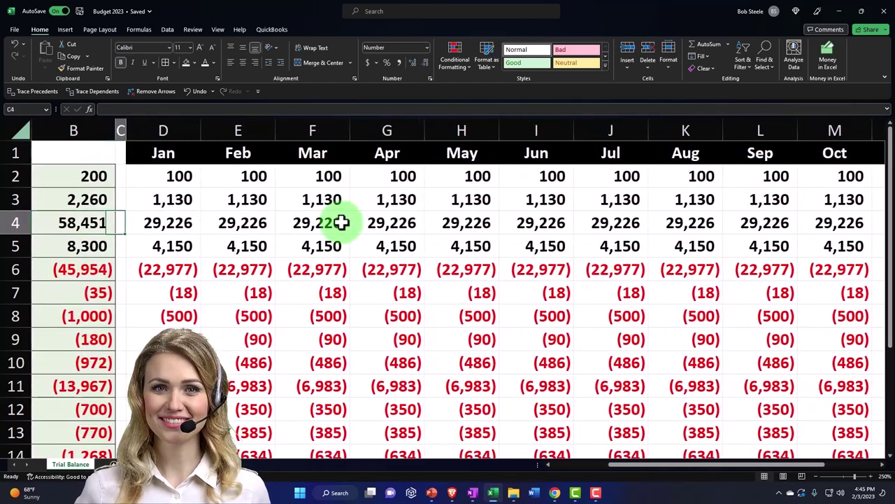